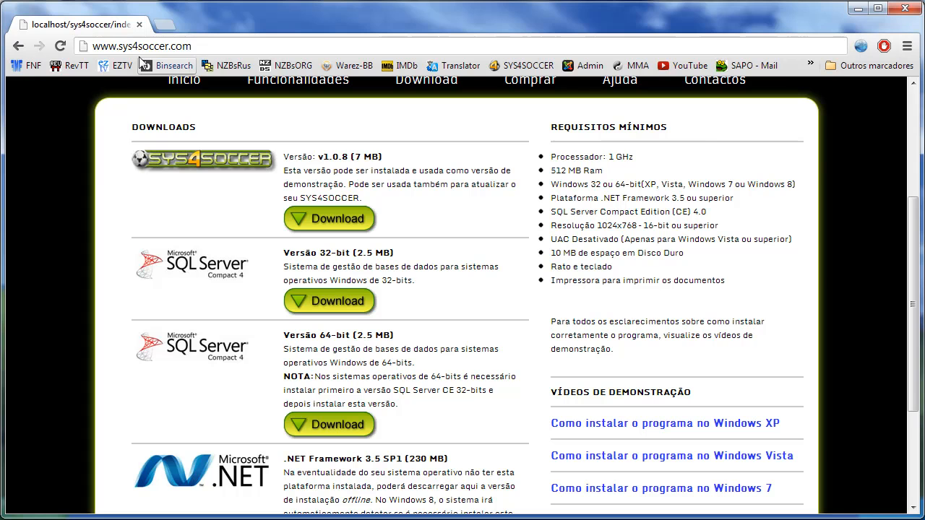
Review the SYS4SOCCER downloads and minimum requirements on the download page, and minimize the browser.
scroll(454, 237, "up", 2)
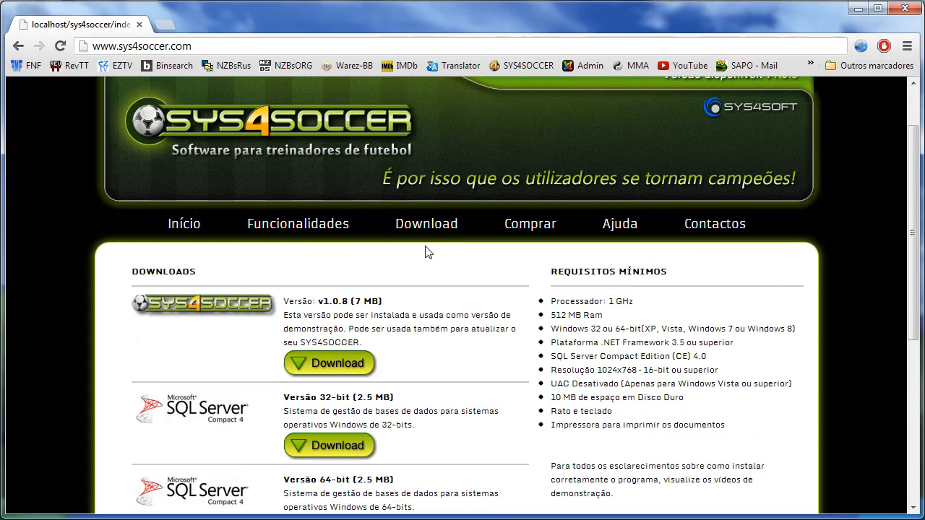
scroll(651, 271, "up", 1)
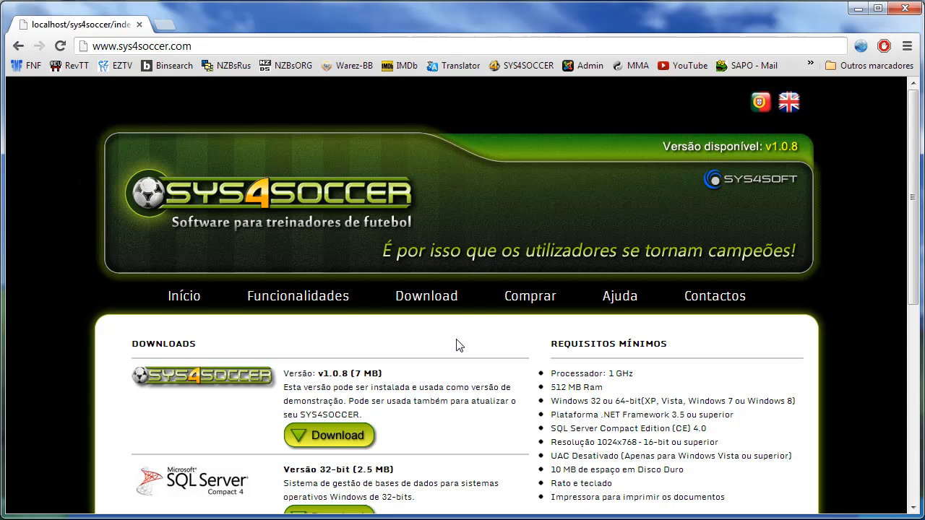
scroll(433, 357, "down", 3)
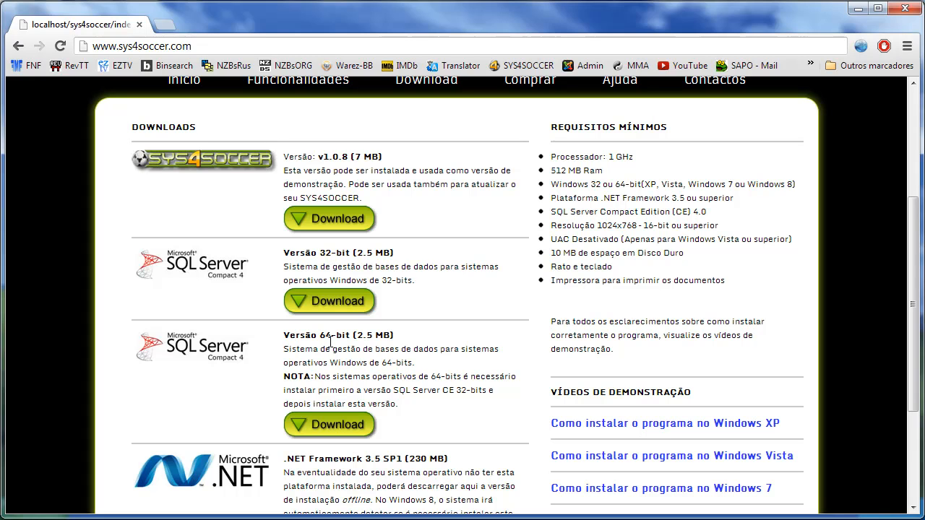
left_click(855, 10)
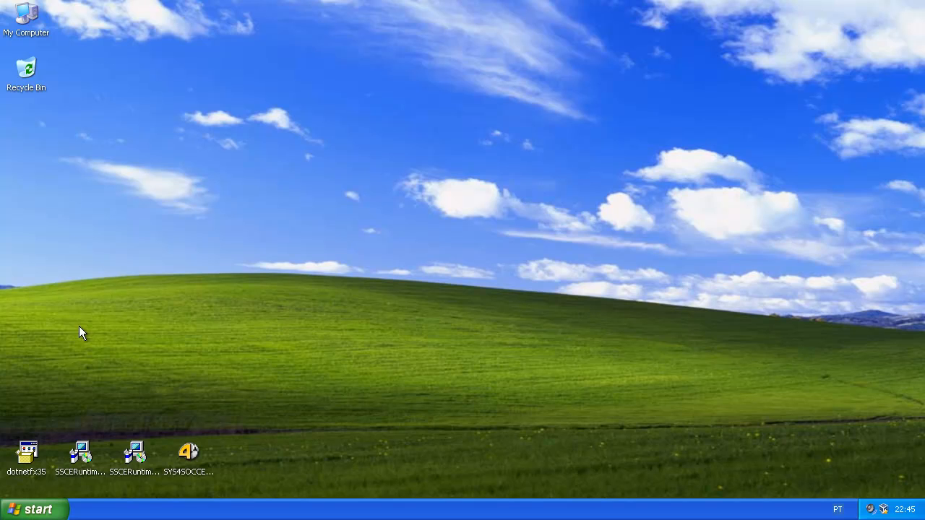
Run winmsd to inspect the computer's processor entry in an enlarged System Information window, and close it.
left_click(32, 509)
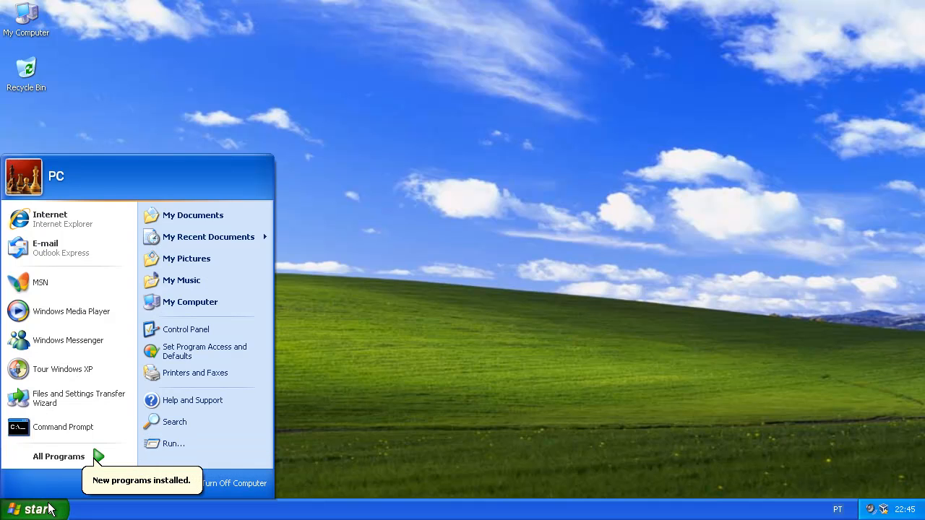
left_click(155, 446)
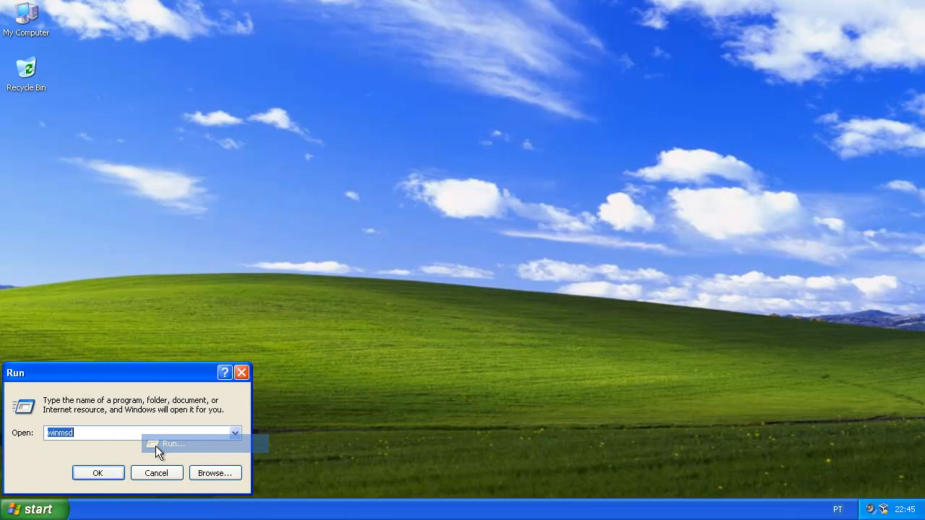
type("winmsd")
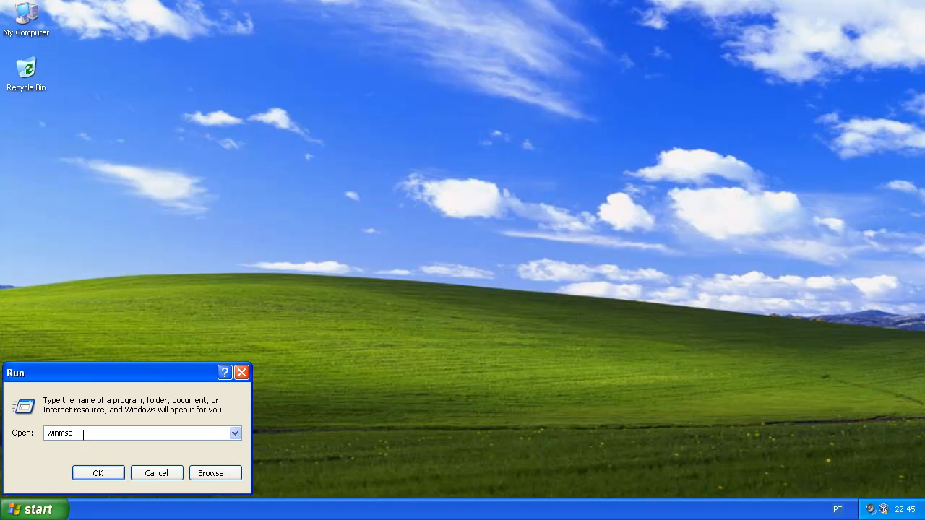
left_click(98, 473)
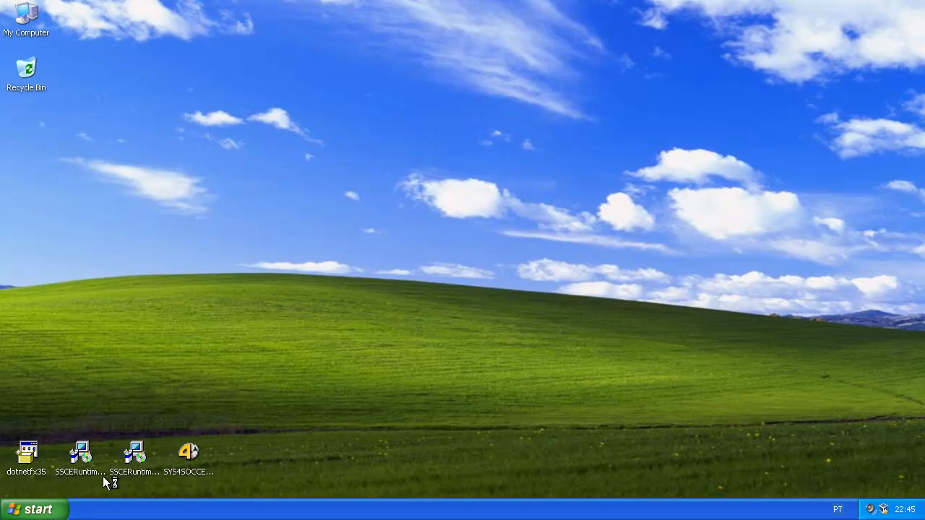
left_click_drag(269, 52, 343, 73)
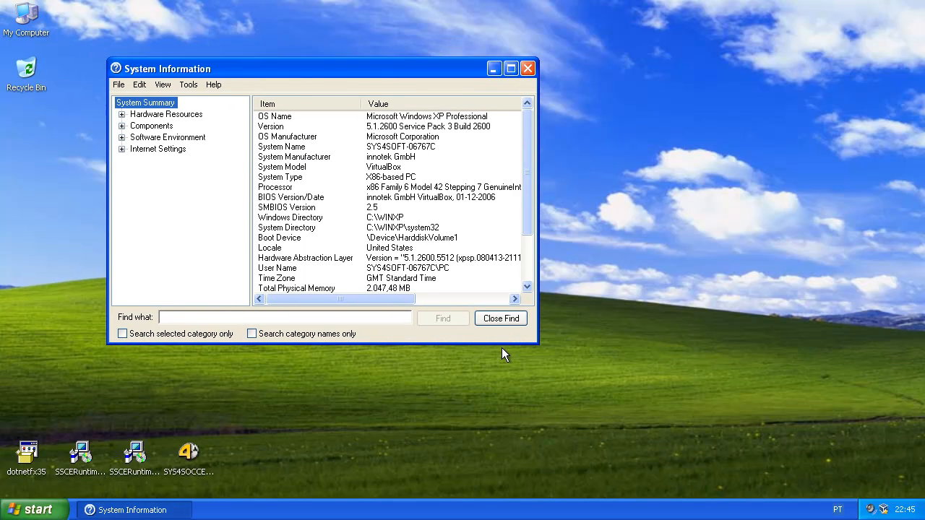
left_click_drag(534, 344, 714, 444)
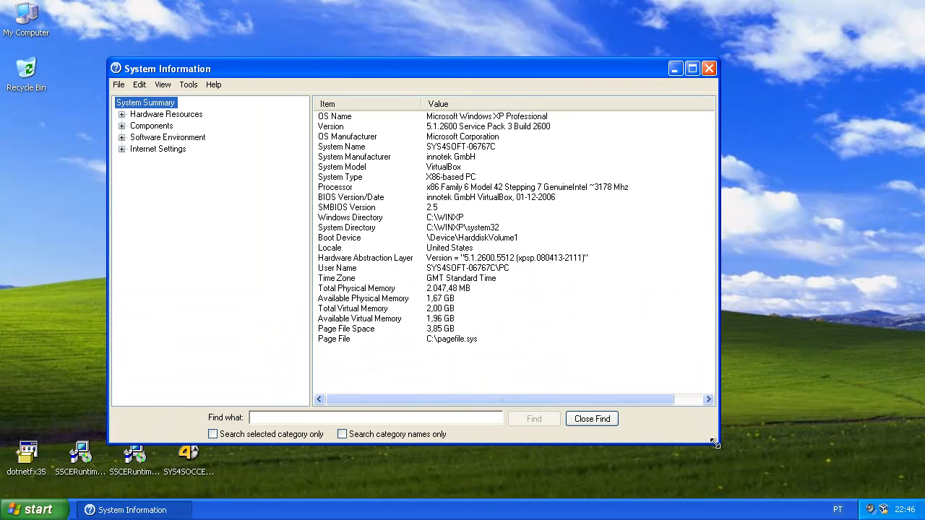
left_click(329, 189)
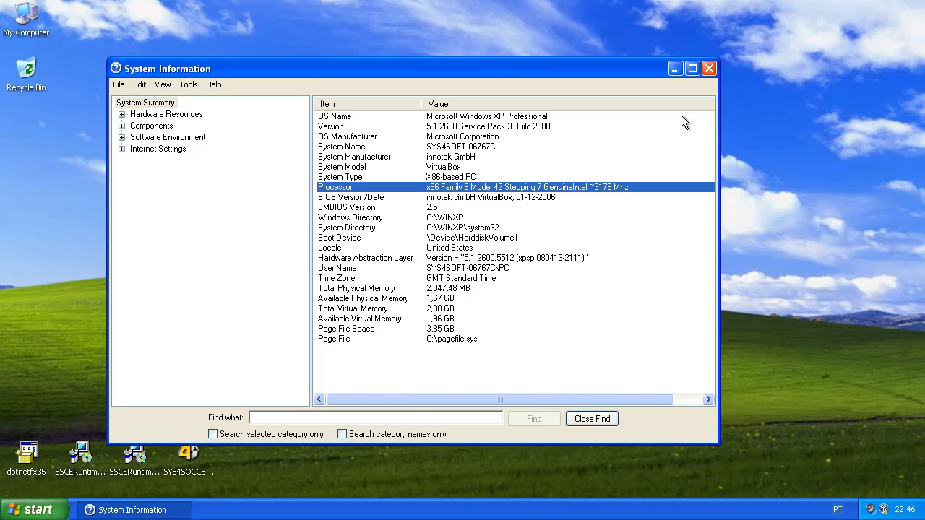
left_click(709, 68)
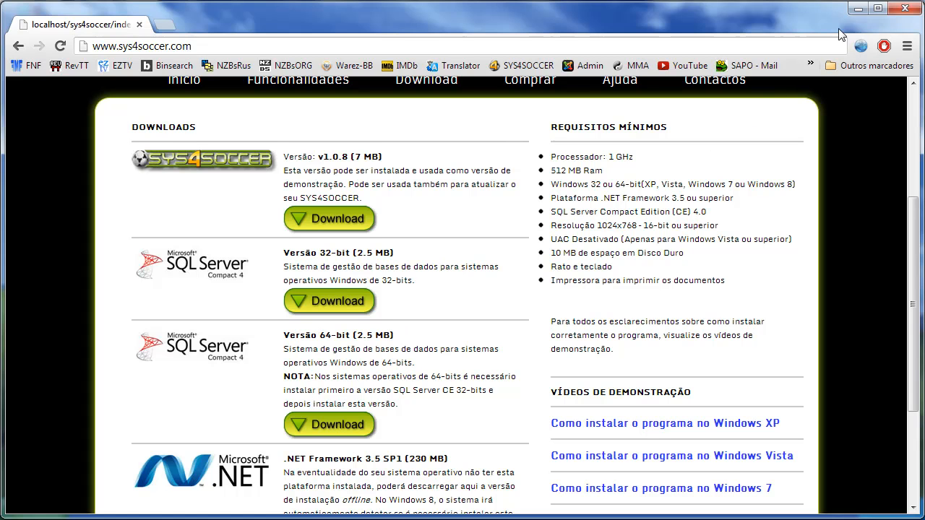
Review the .NET Framework 3.5 SP1 entry on the download page and minimize the browser.
left_click(857, 9)
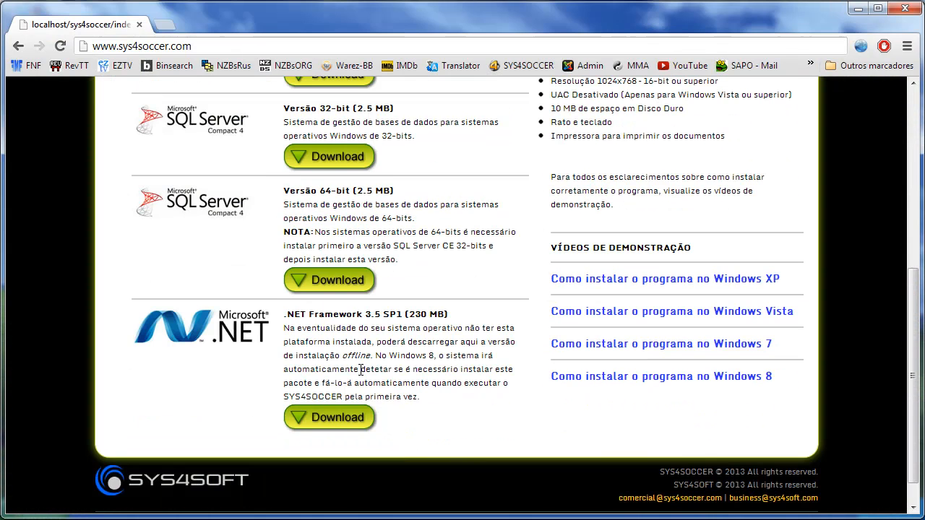
scroll(361, 365, "down", 2)
left_click(857, 9)
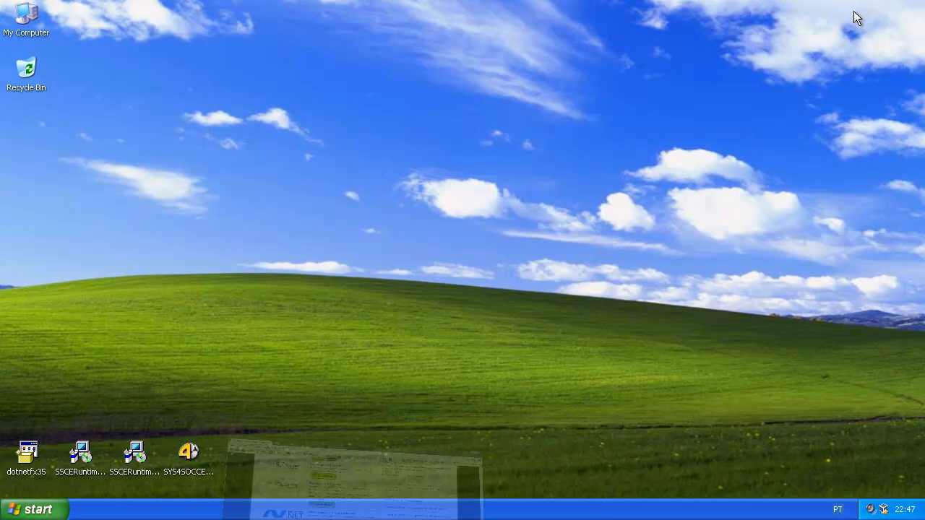
Install Microsoft .NET Framework 3.5 from the dotnetfx35 file, accepting the license terms, and exit the setup.
left_click(26, 458)
double_click(26, 459)
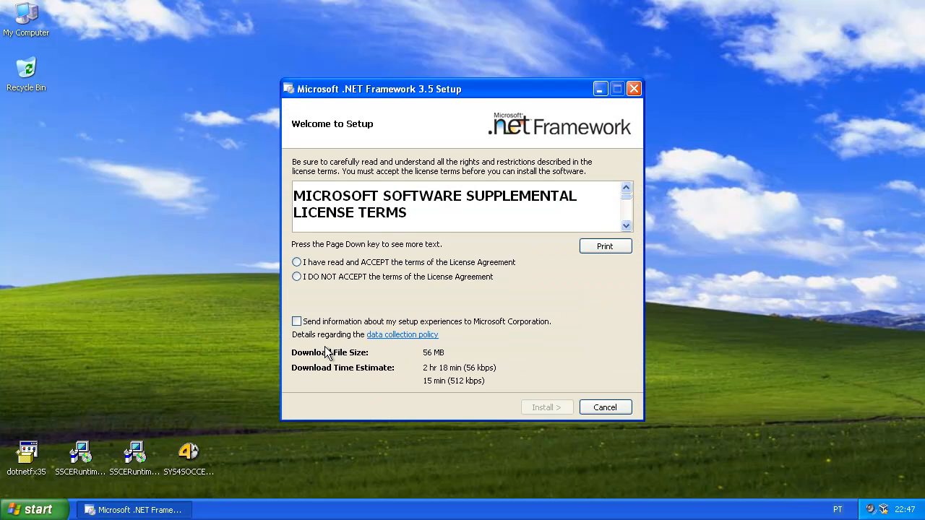
left_click(297, 263)
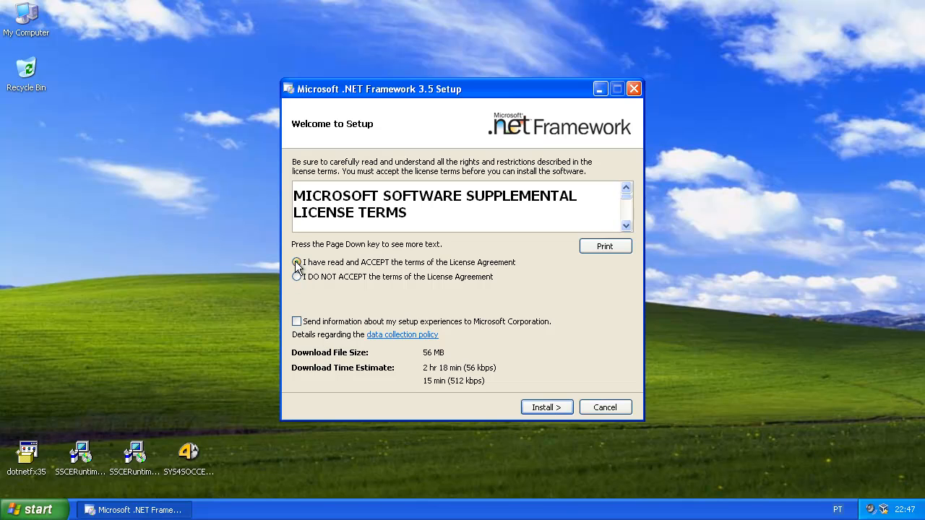
left_click(547, 407)
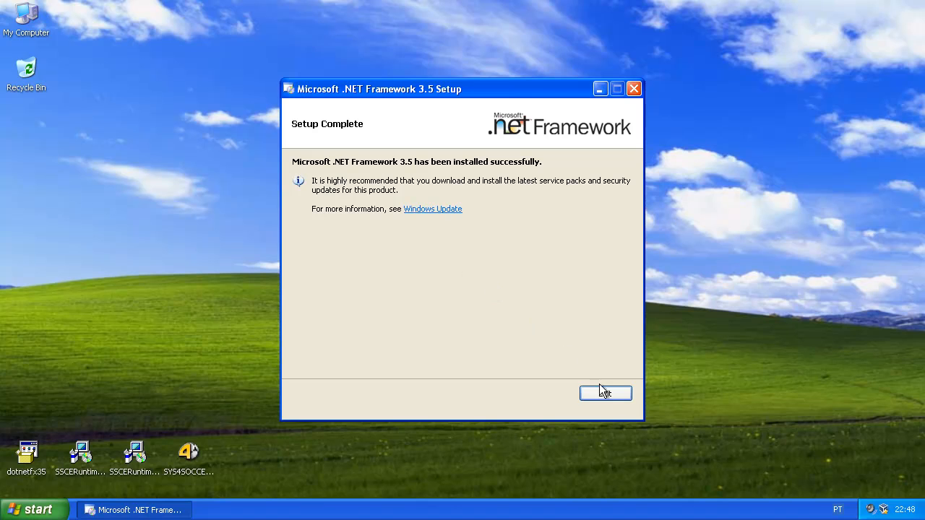
left_click(622, 398)
left_click(293, 267)
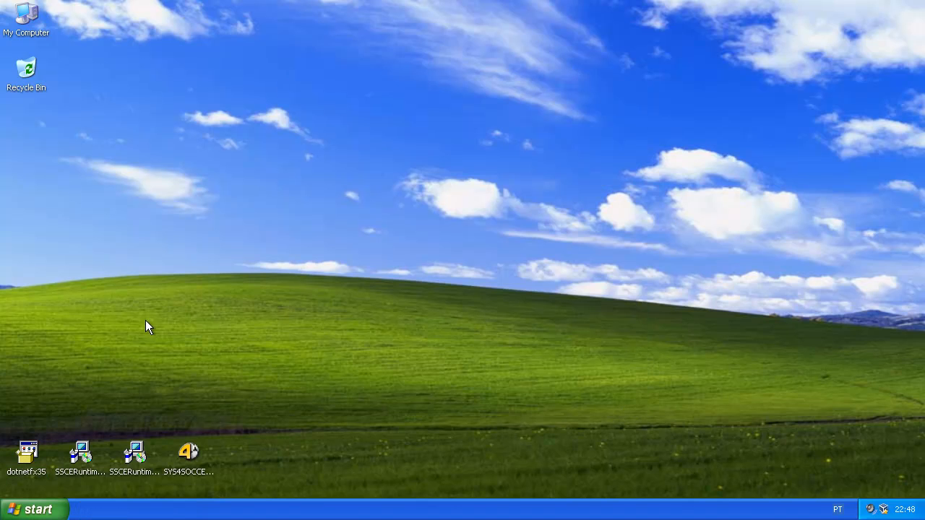
Compare the full names of the two SSCERuntime installers on the desktop to tell the x86 and x64 versions apart.
left_click(81, 456)
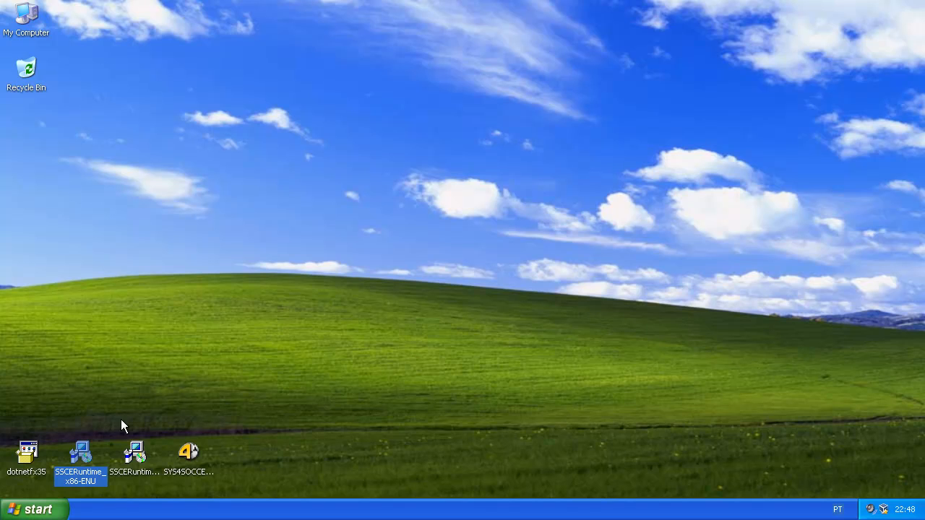
left_click(151, 483)
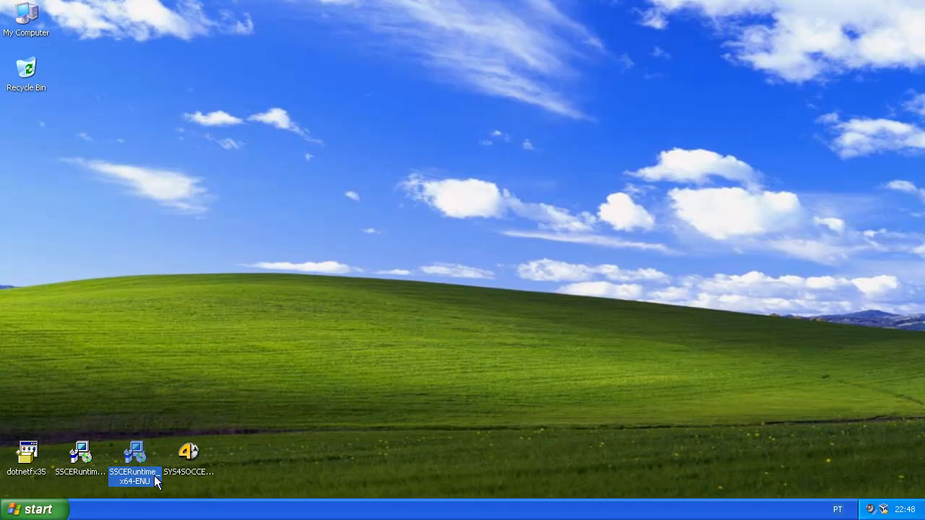
left_click(94, 480)
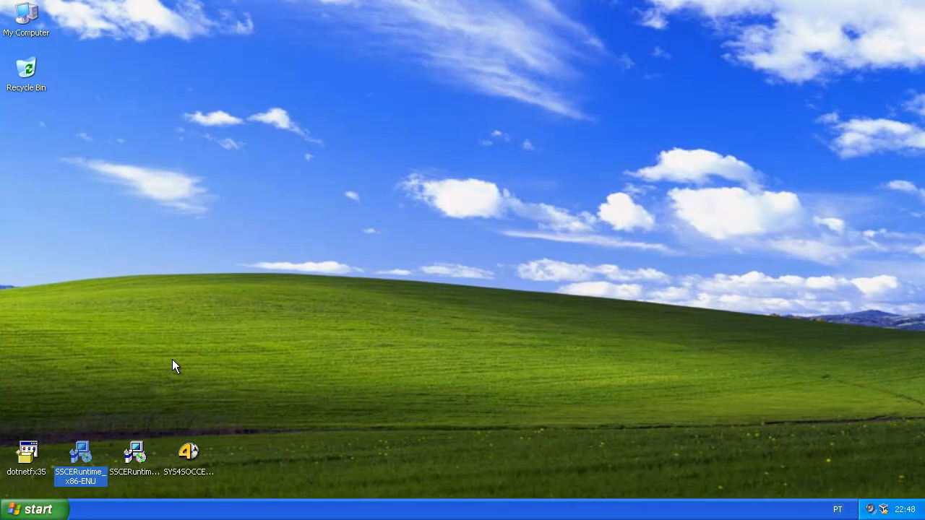
left_click(139, 463)
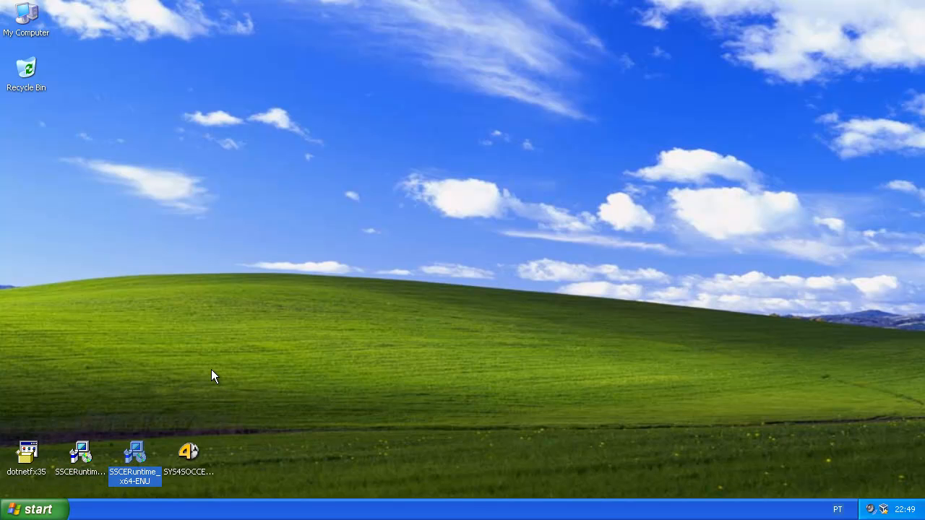
Install Microsoft SQL Server Compact 4.0 from the SSCERuntime_x86-ENU file, accepting the license agreement, and finish the setup.
double_click(80, 452)
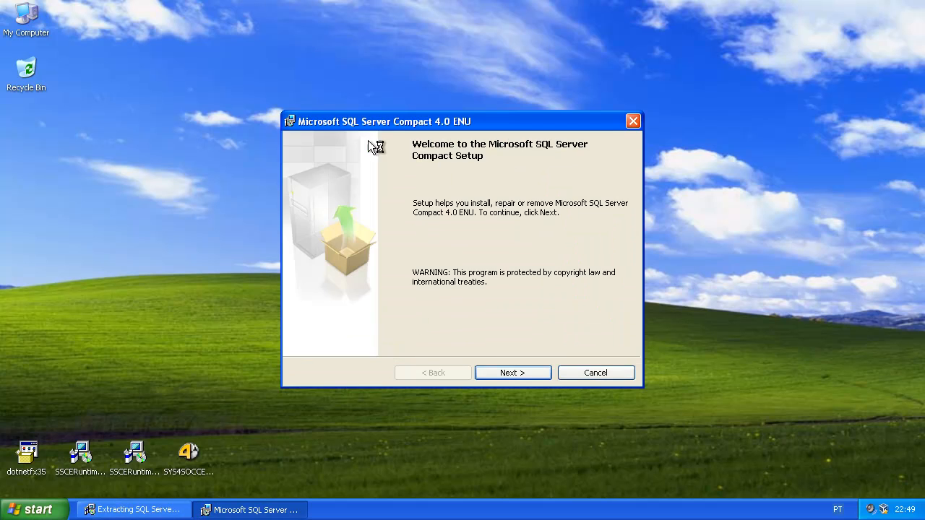
left_click(528, 373)
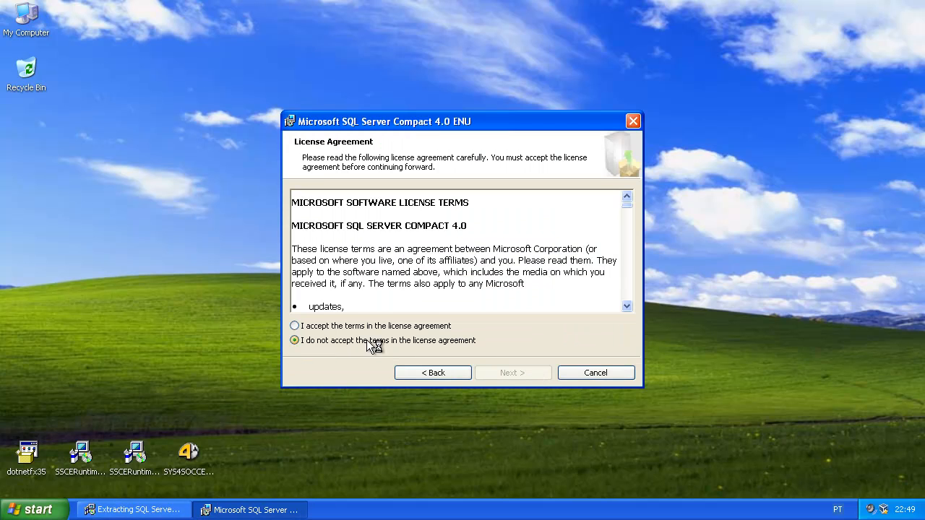
left_click(311, 327)
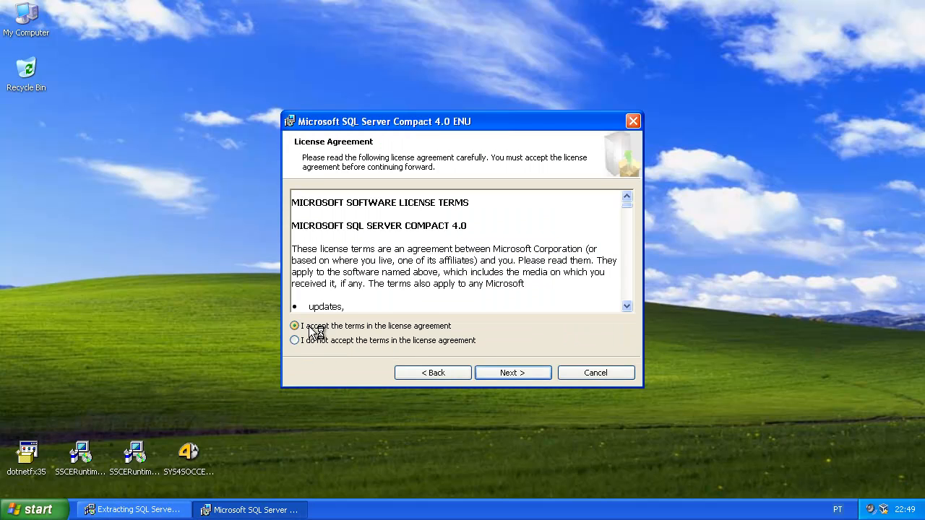
left_click(527, 374)
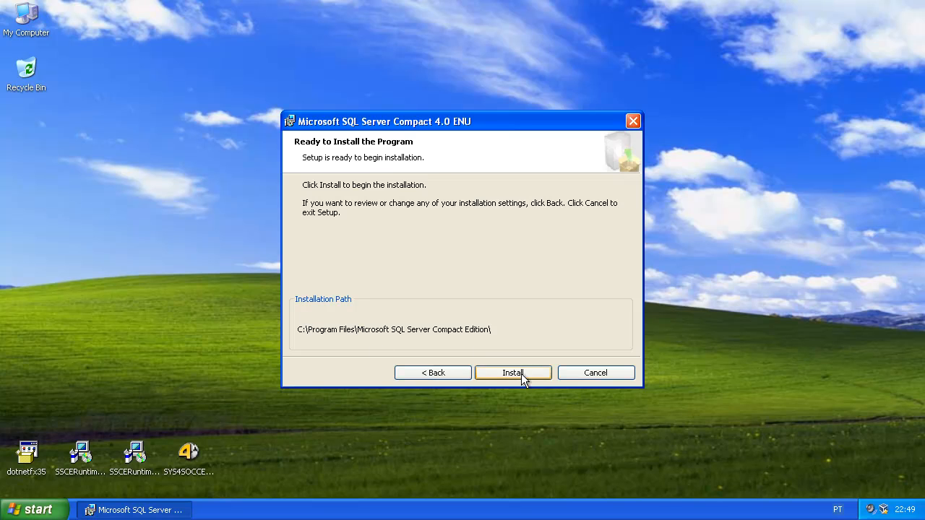
left_click(521, 374)
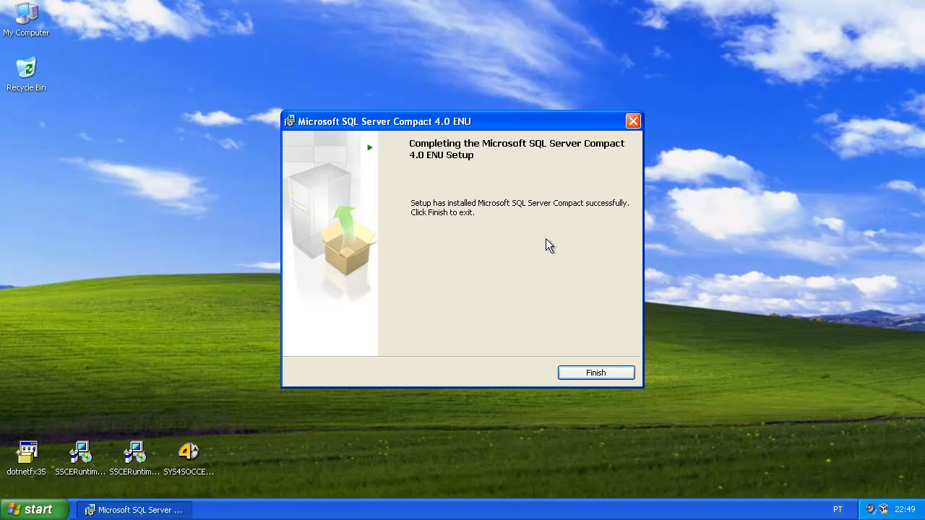
left_click(602, 375)
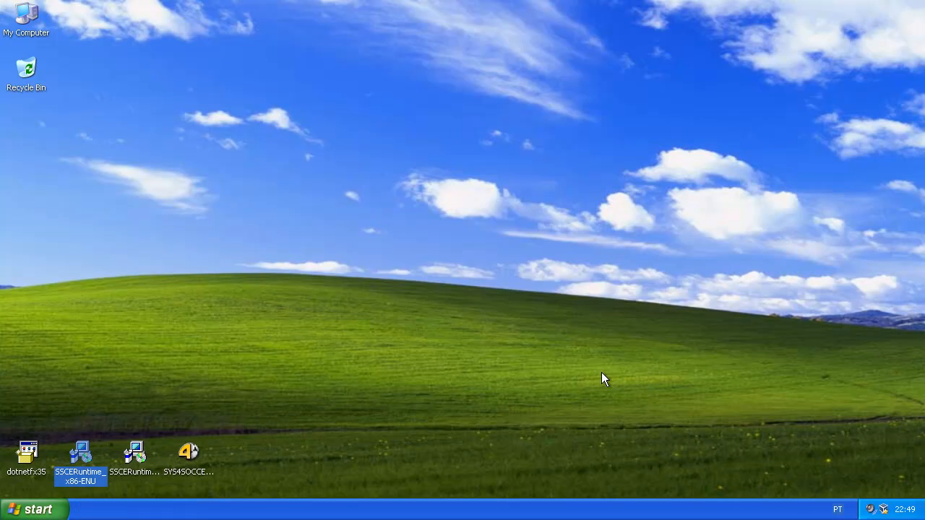
left_click(447, 337)
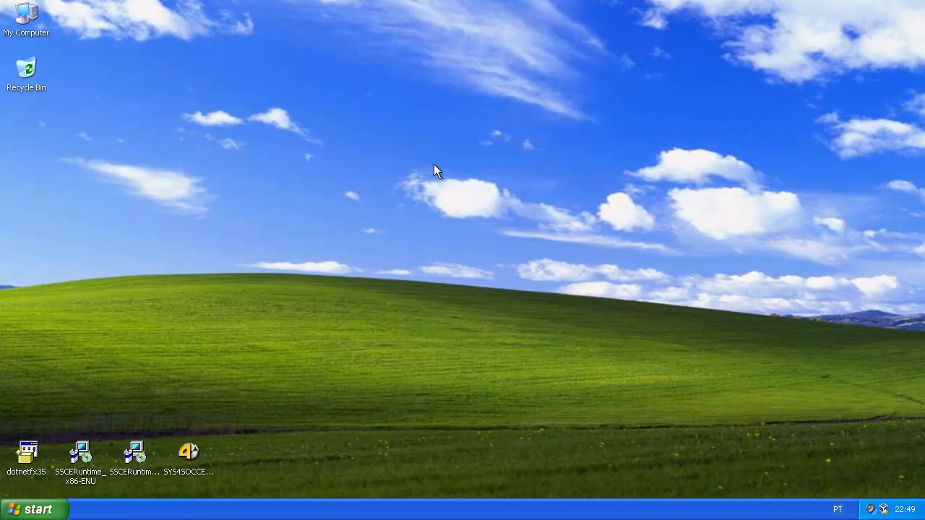
Point out the SSCERuntime_x64-ENU installer and review the SQL Server Compact 64-bit note on the download page.
left_click(135, 456)
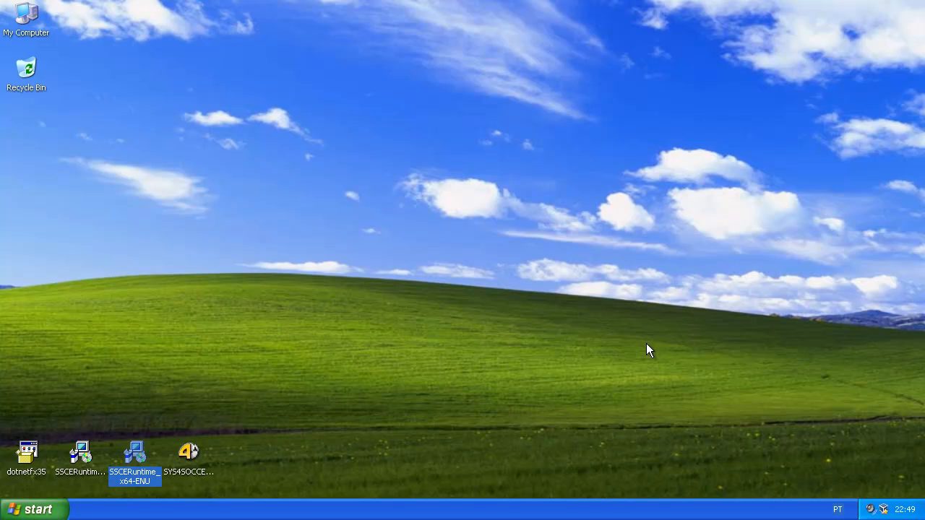
left_click(446, 251)
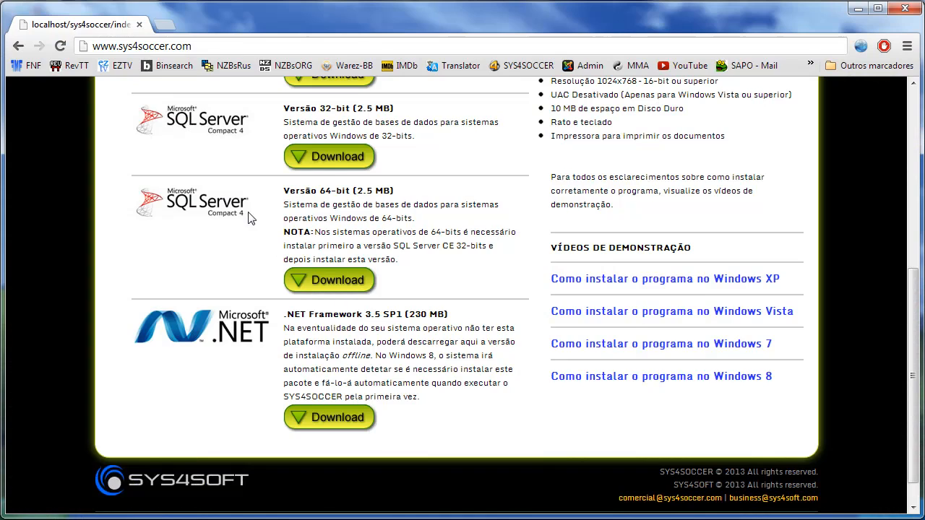
scroll(241, 150, "up", 2)
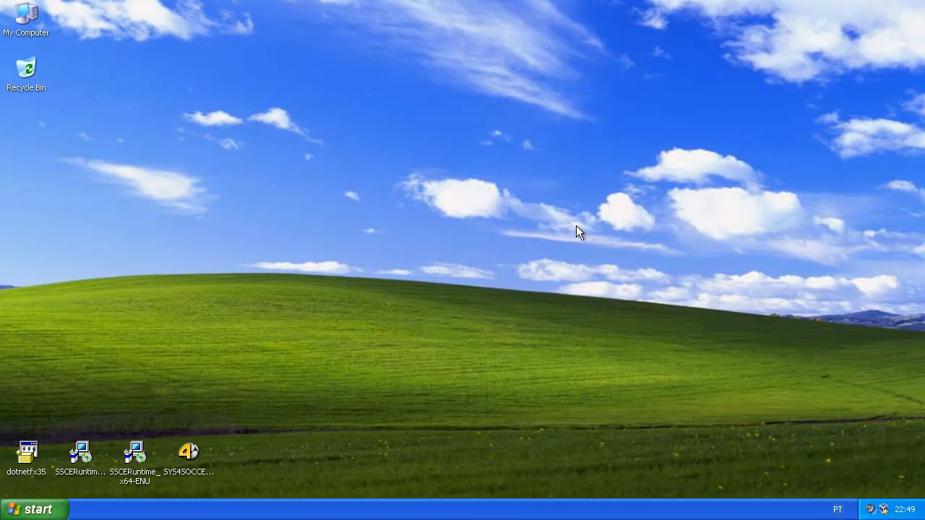
Start the SYS4SOCCER installer from the desktop with Português (Portugal) as the setup language.
double_click(189, 456)
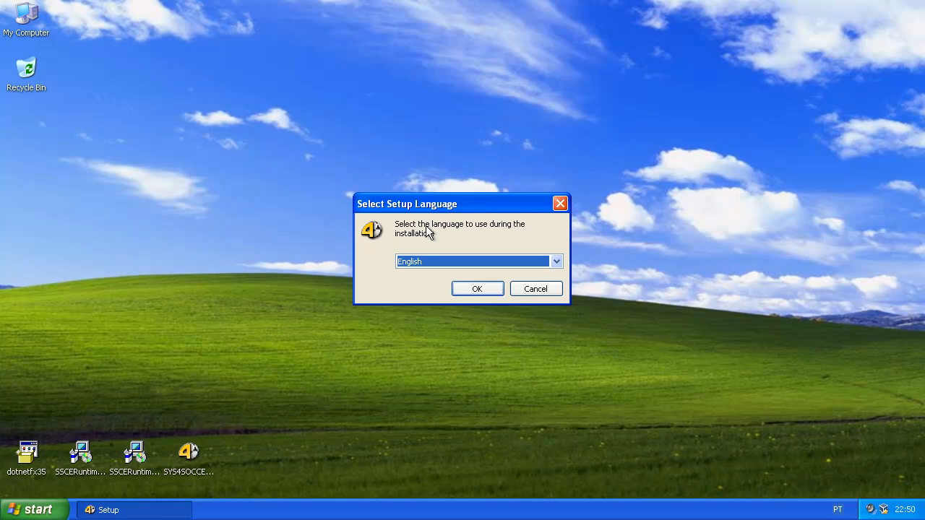
left_click(418, 263)
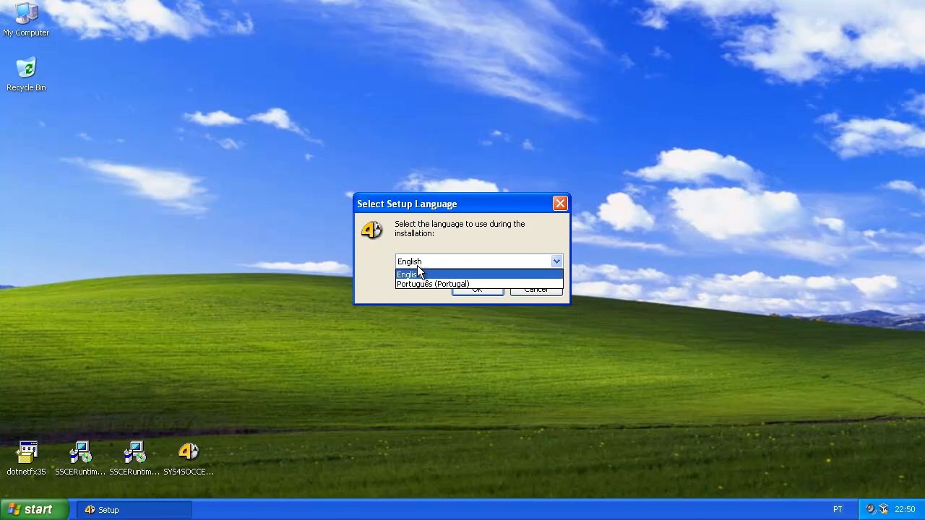
left_click(418, 283)
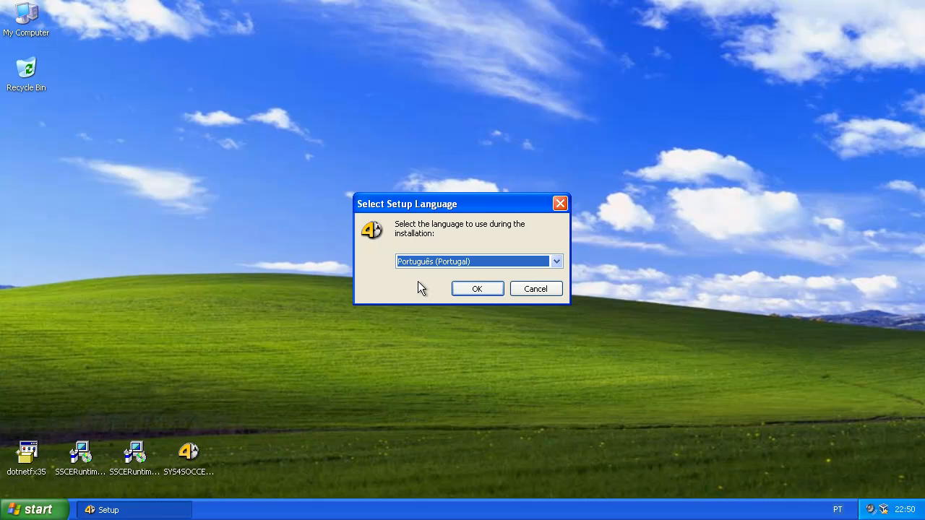
left_click(478, 289)
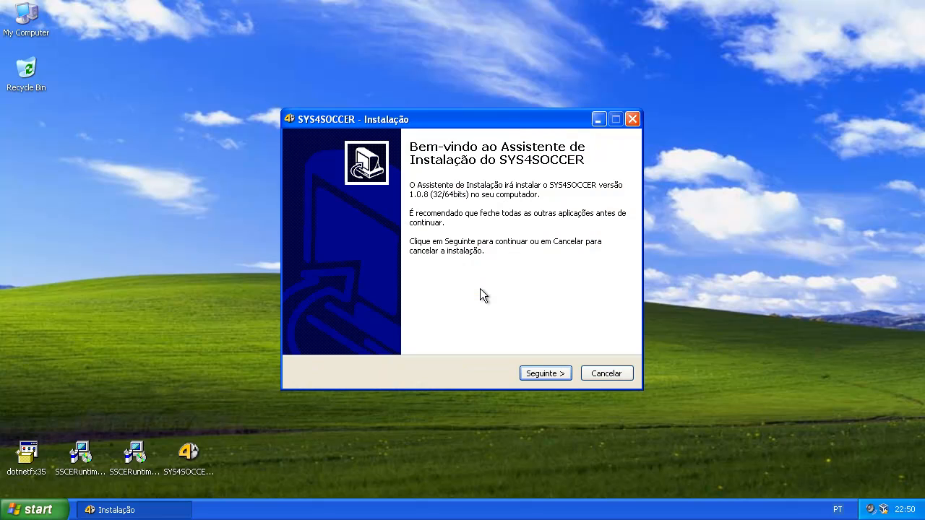
Accept the SYS4SOCCER license agreement and keep the default destination C:\Program Files\SYS4SOCCER and Start menu folder SYS4SOCCER.
left_click(555, 375)
left_click(356, 331)
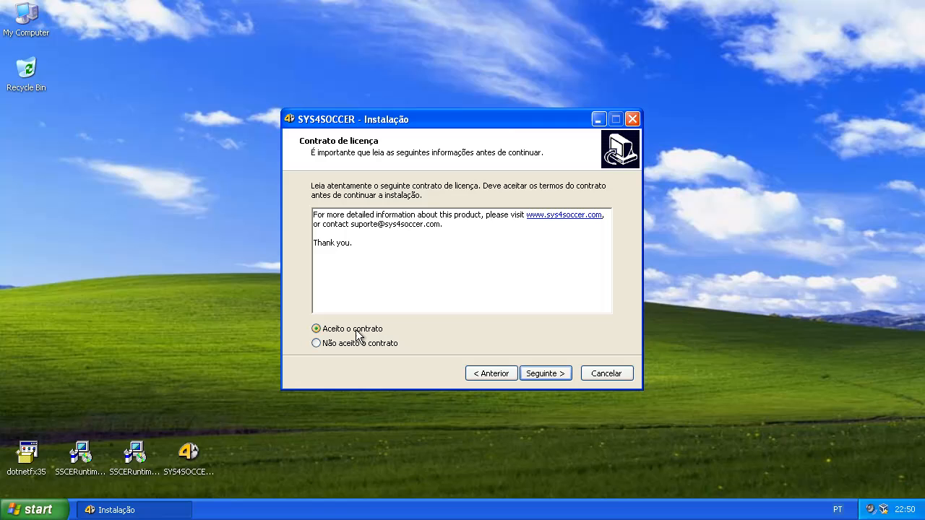
left_click(552, 376)
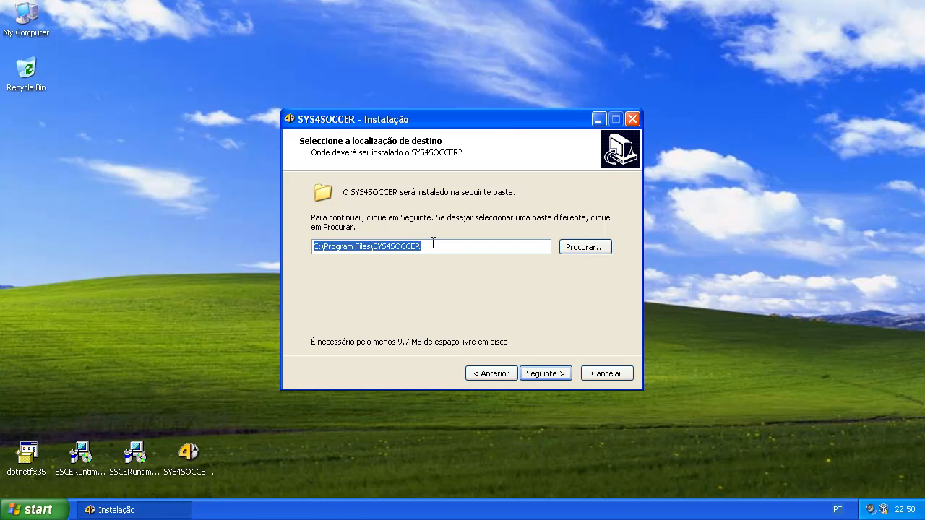
left_click(547, 374)
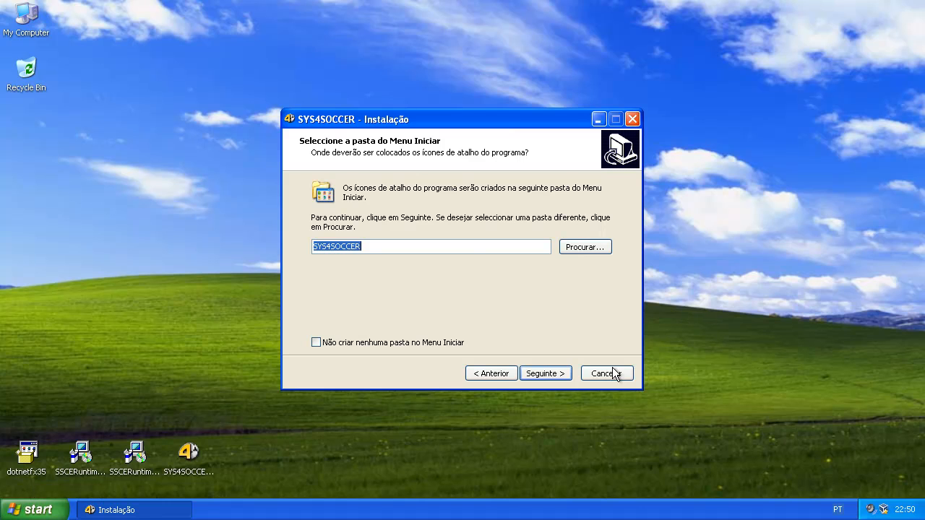
left_click(546, 376)
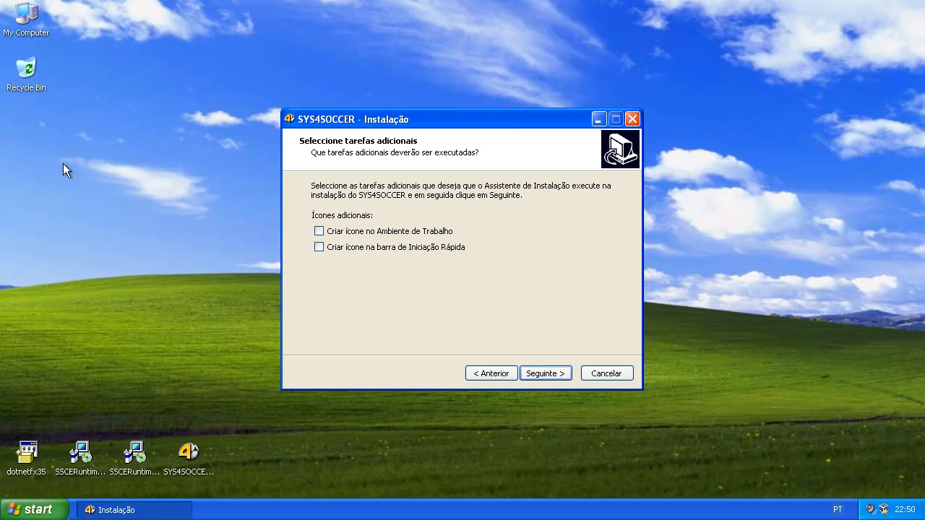
Install SYS4SOCCER with an additional desktop icon and finish the wizard without running the program.
left_click(319, 232)
left_click(543, 374)
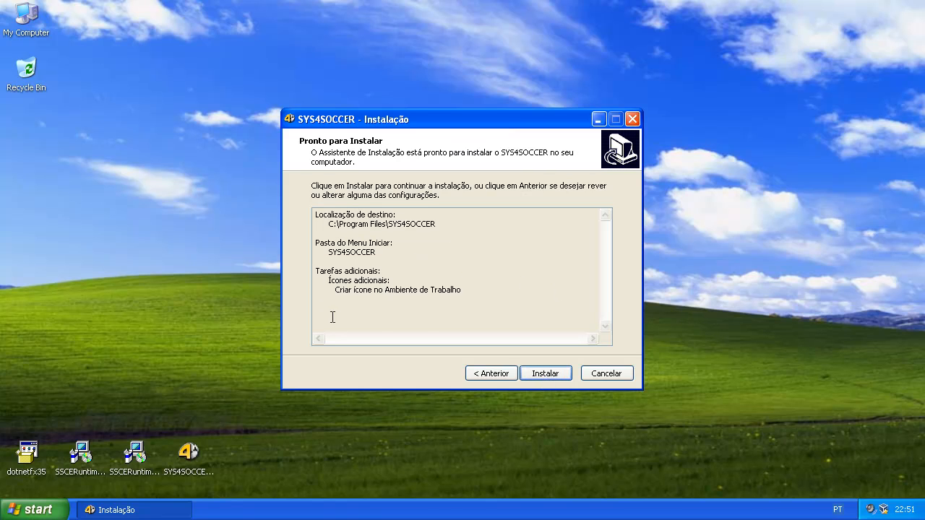
left_click(552, 373)
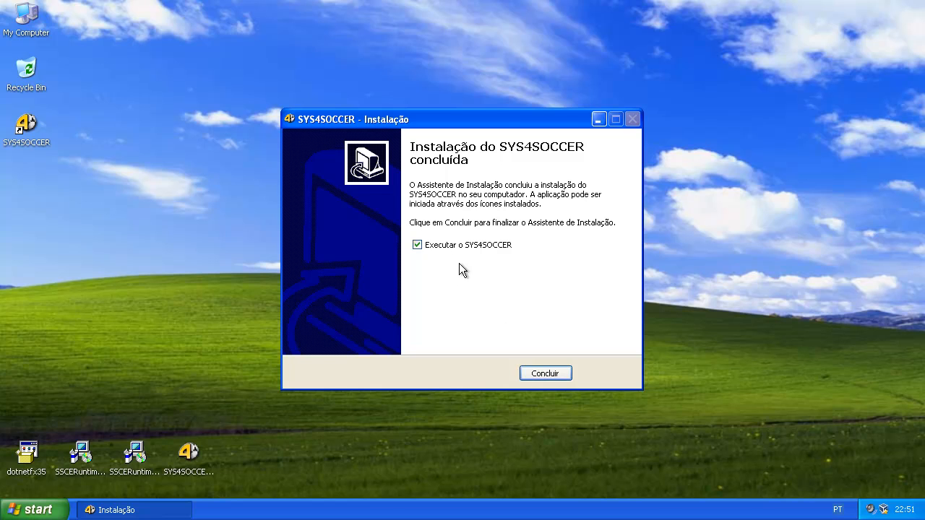
left_click(417, 246)
left_click(560, 375)
left_click(480, 297)
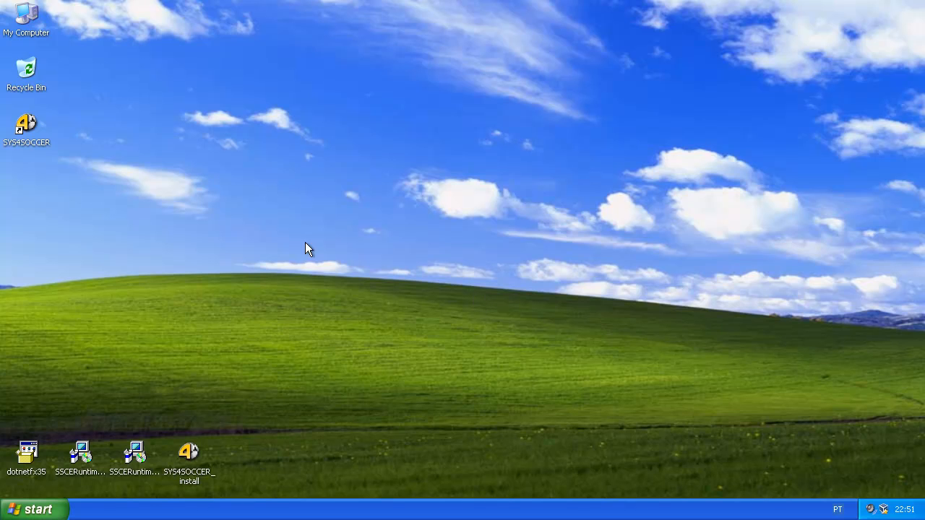
Launch SYS4SOCCER from its desktop shortcut and view the country choices in the activation form without selecting one.
double_click(29, 143)
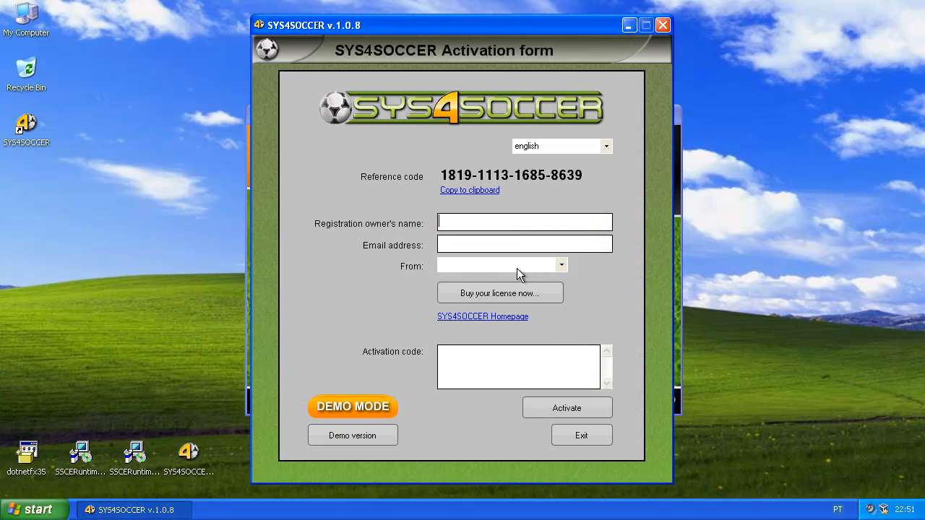
left_click(564, 269)
left_click(564, 267)
left_click(563, 266)
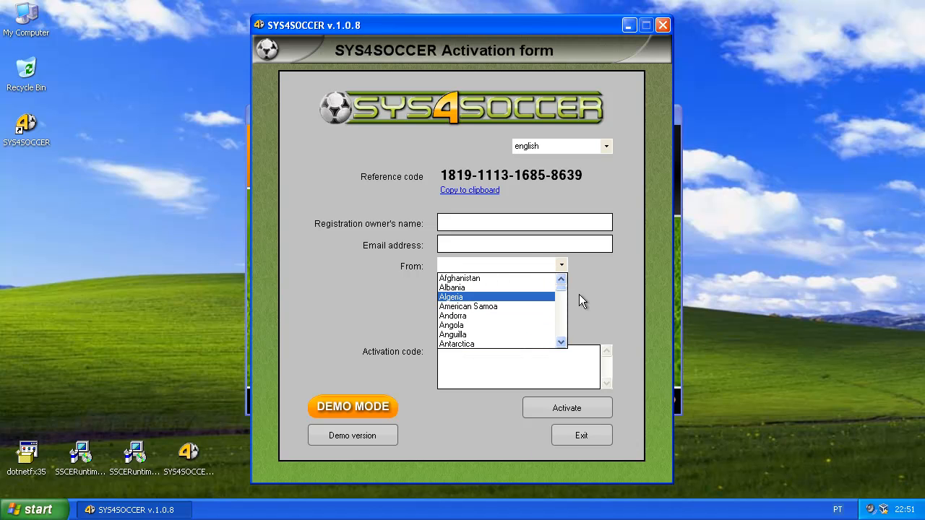
left_click(563, 264)
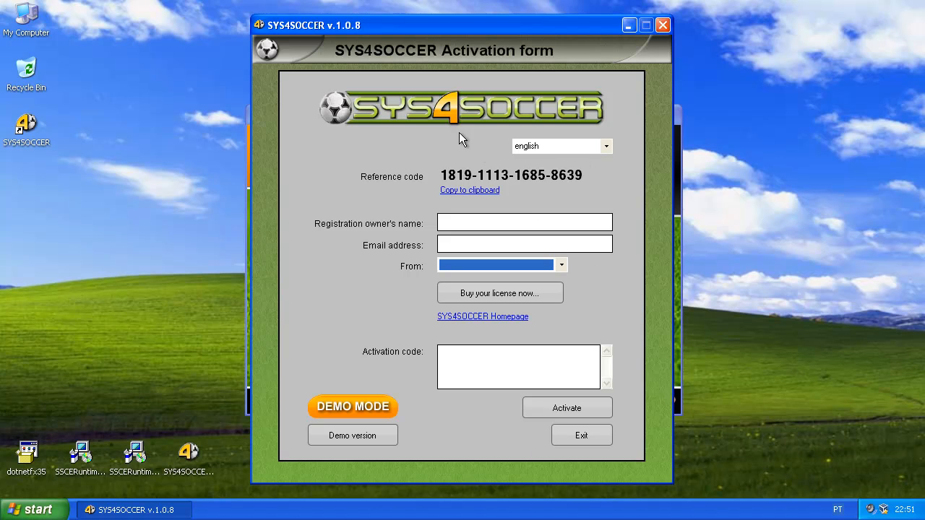
Switch the activation form's language to portugues and place the cursor in the activation code field.
left_click(606, 147)
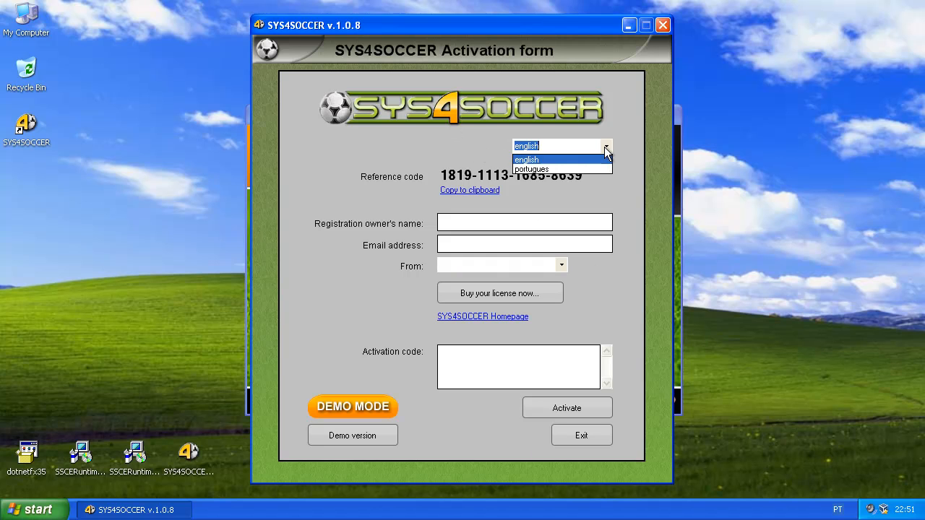
left_click(541, 169)
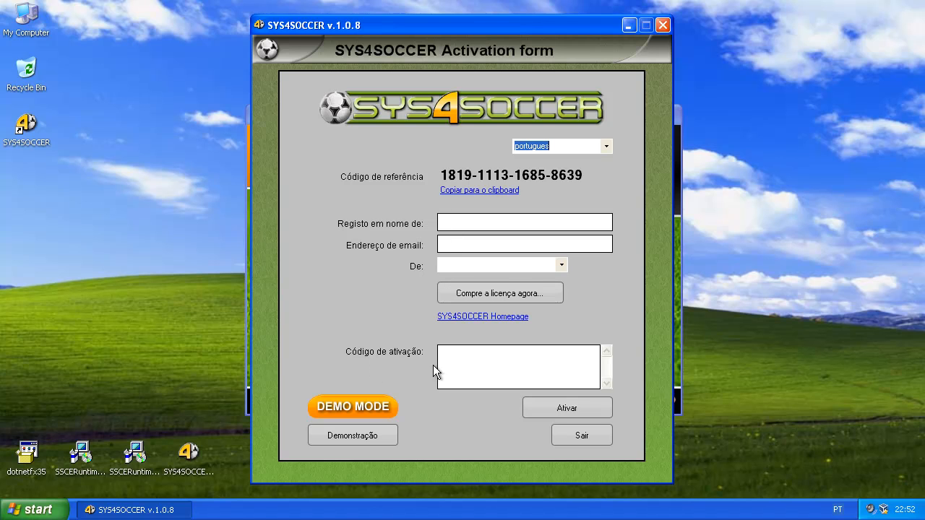
left_click(454, 354)
Continue with the demonstration version, accepting the demo limitations and the athlete database update.
left_click(359, 436)
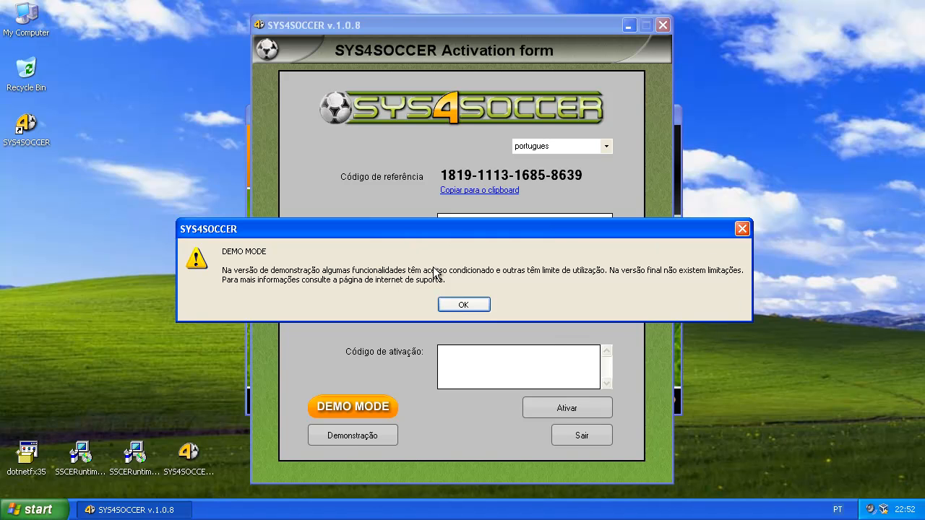
left_click(469, 306)
left_click(468, 291)
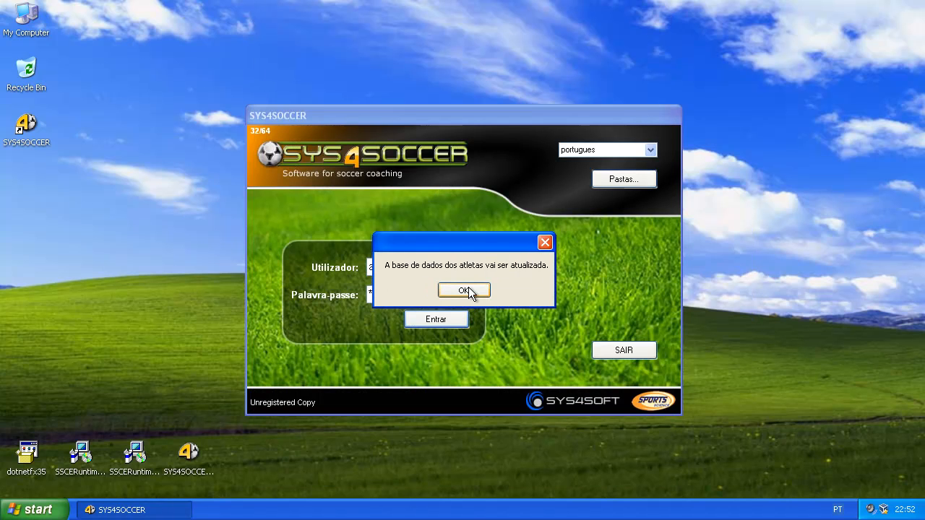
left_click(466, 290)
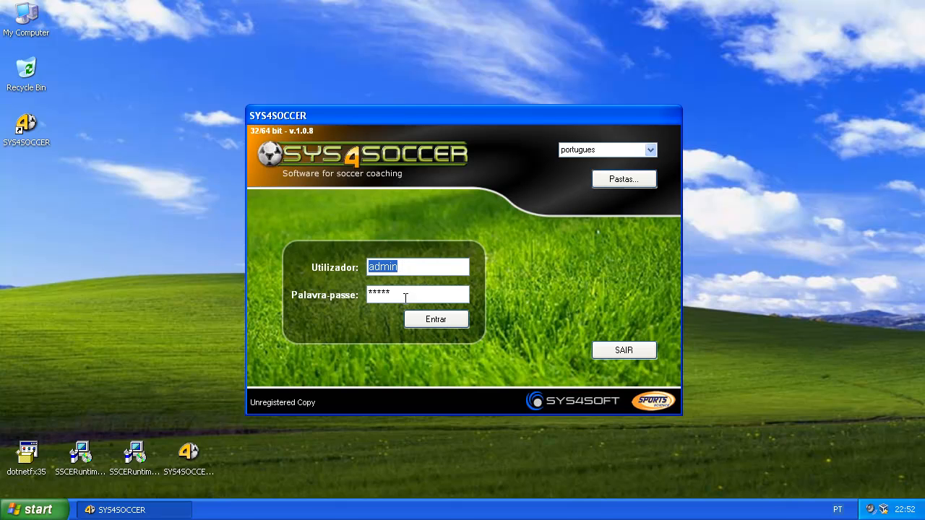
Sign in to SYS4SOCCER with the prefilled admin account and close the program from its main window.
left_click(441, 321)
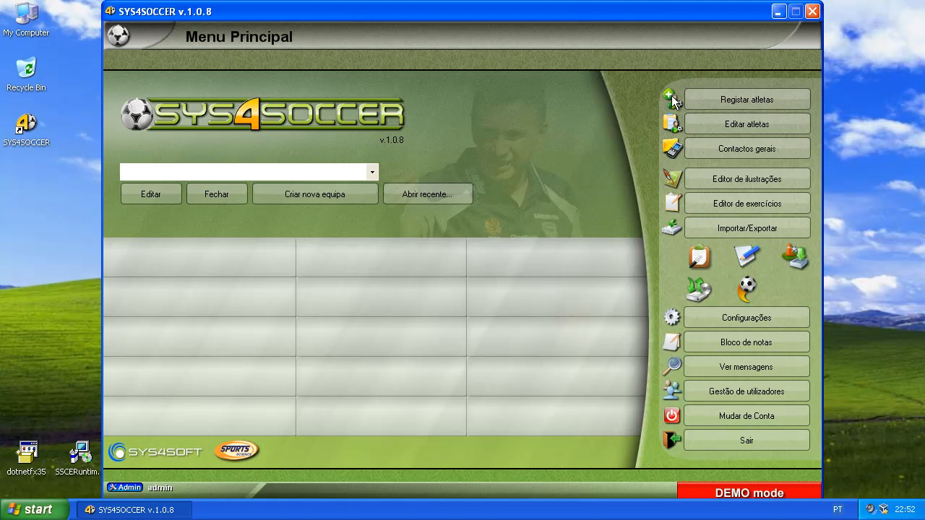
left_click(813, 12)
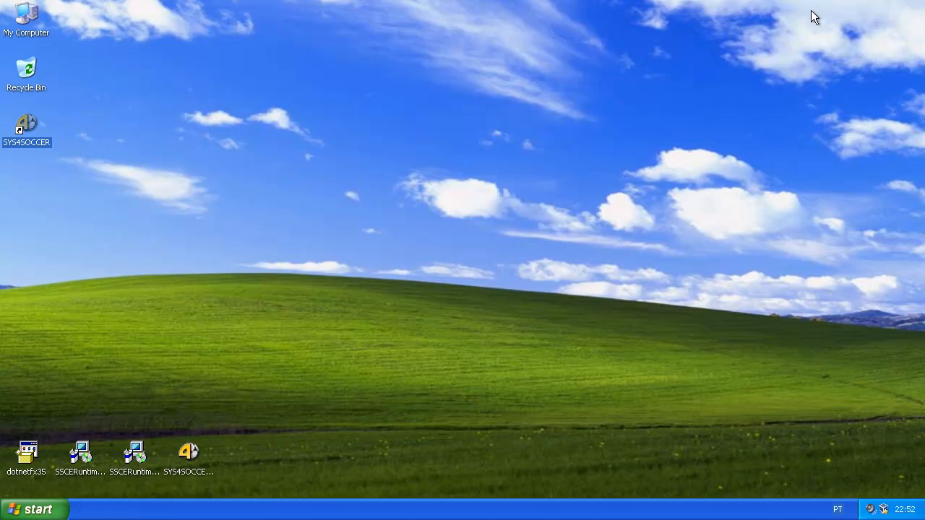